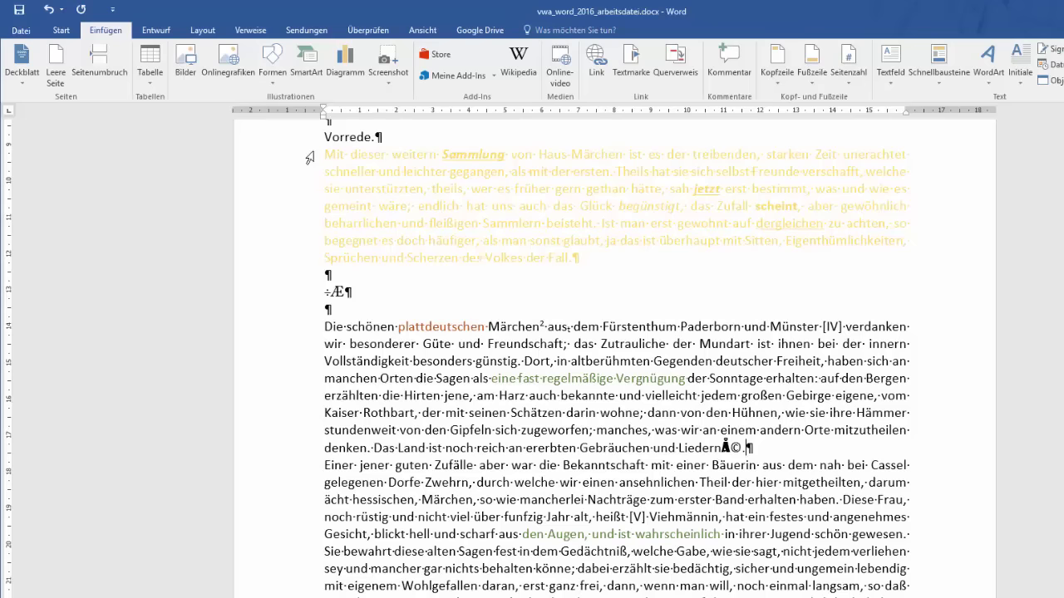
- On the Start tab, toggle Show/Hide ¶ off and back on so formatting marks show
click(62, 33)
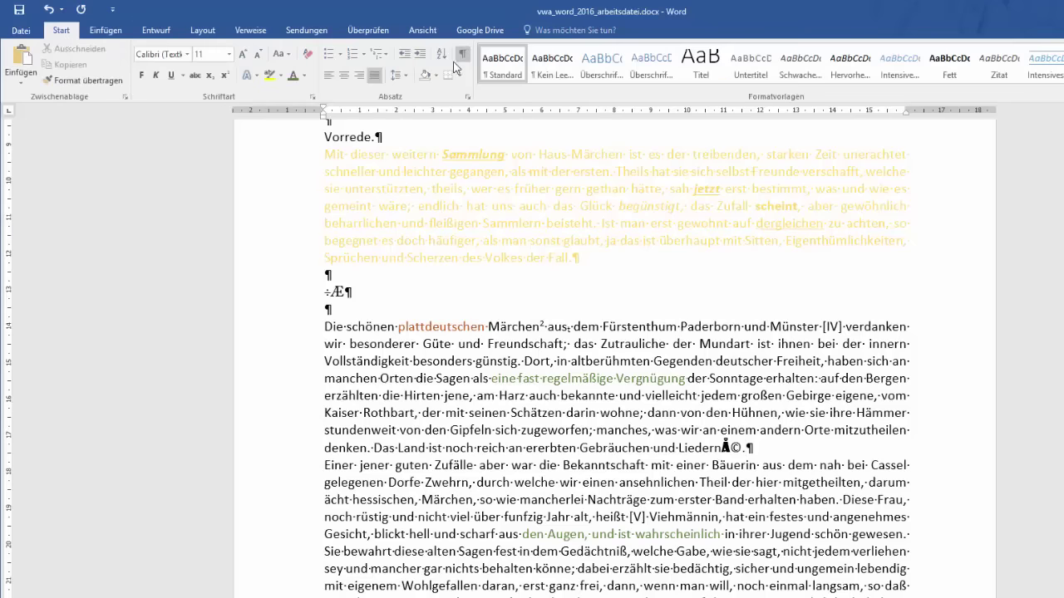
click(502, 66)
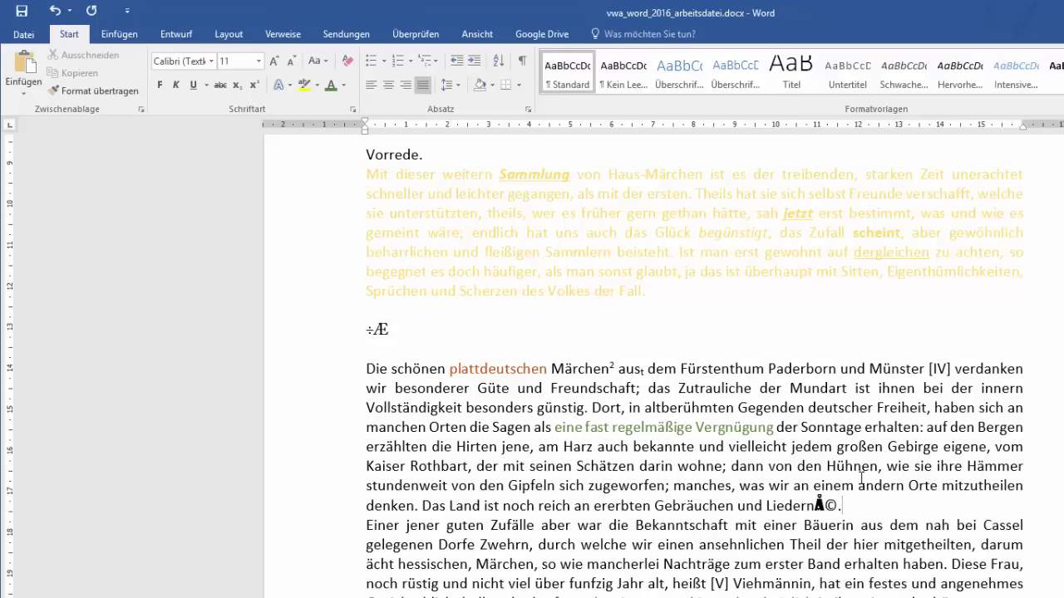
click(522, 65)
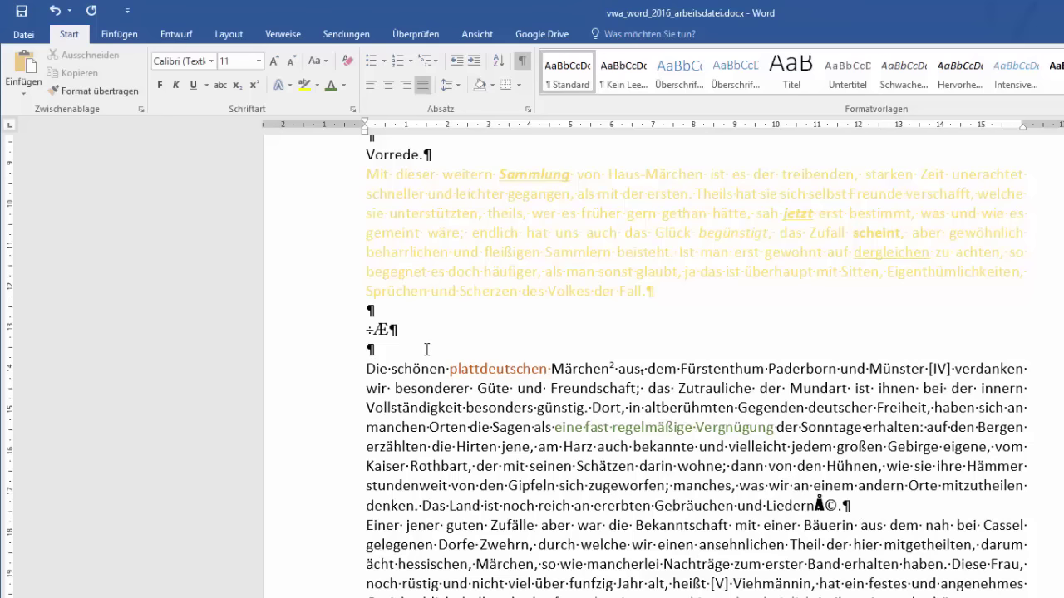
- Add tabs and the letters 'dfgdfgdgfdfgdgfdfg' on the empty line, then toggle formatting marks off and on
key(Tab)
key(Tab)
key(Tab)
key(Tab)
key(Tab)
key(Tab)
text(dfgdfgd)
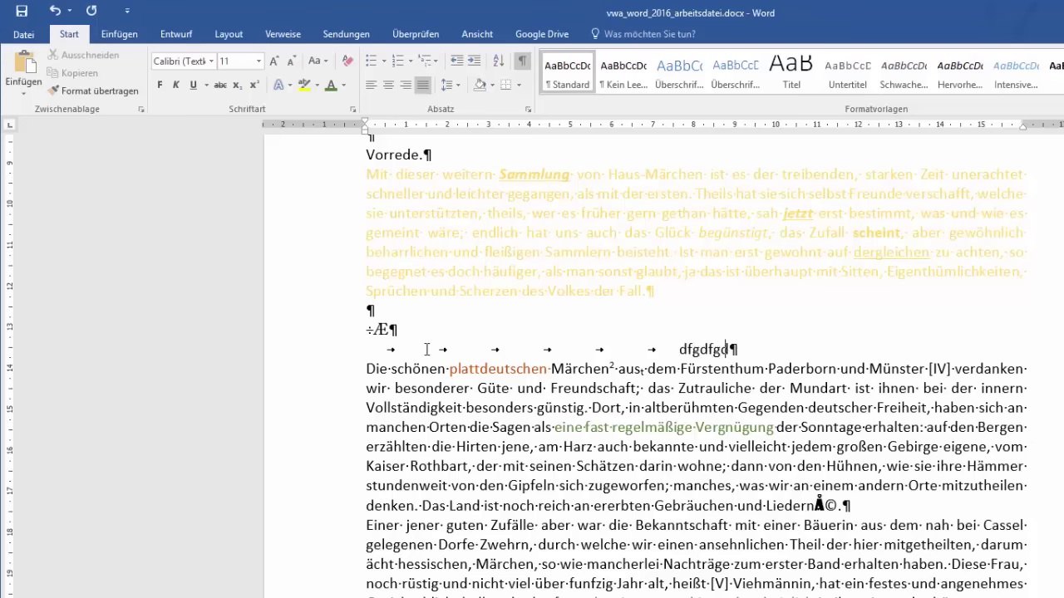
text(gfdfgdgfdfg)
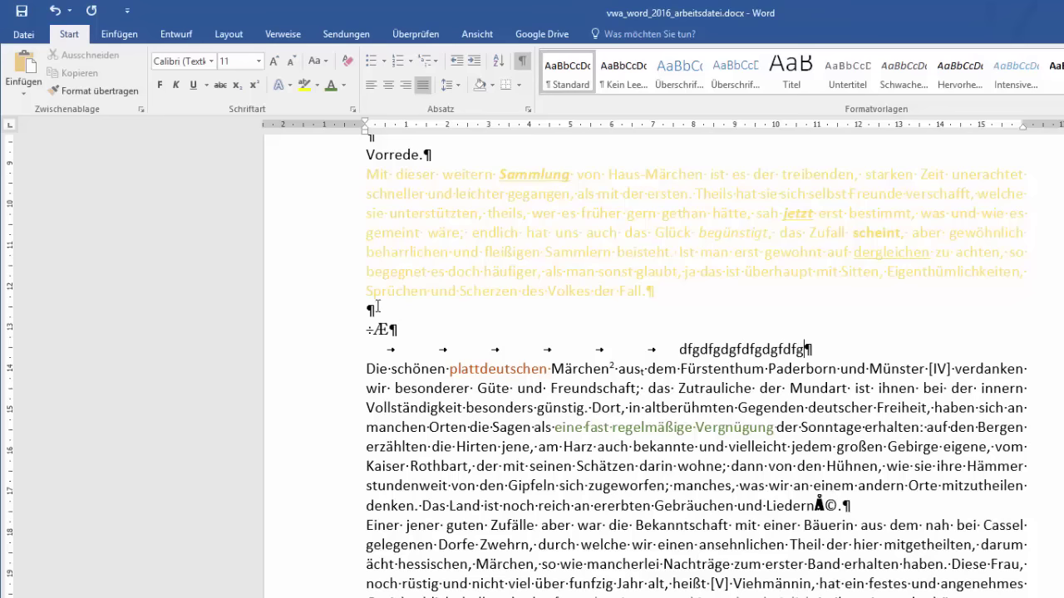
click(522, 63)
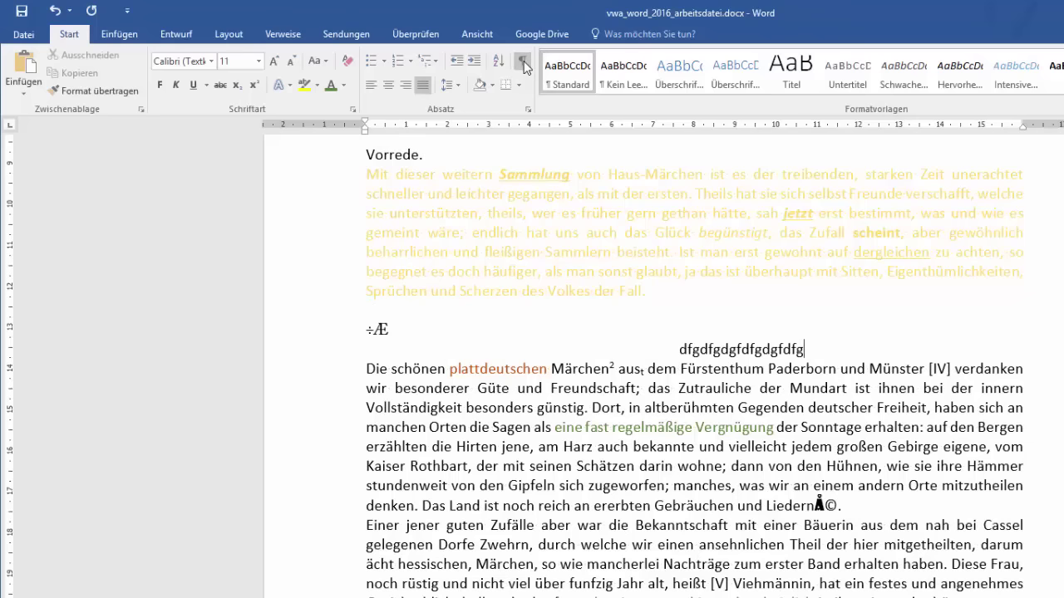
click(523, 64)
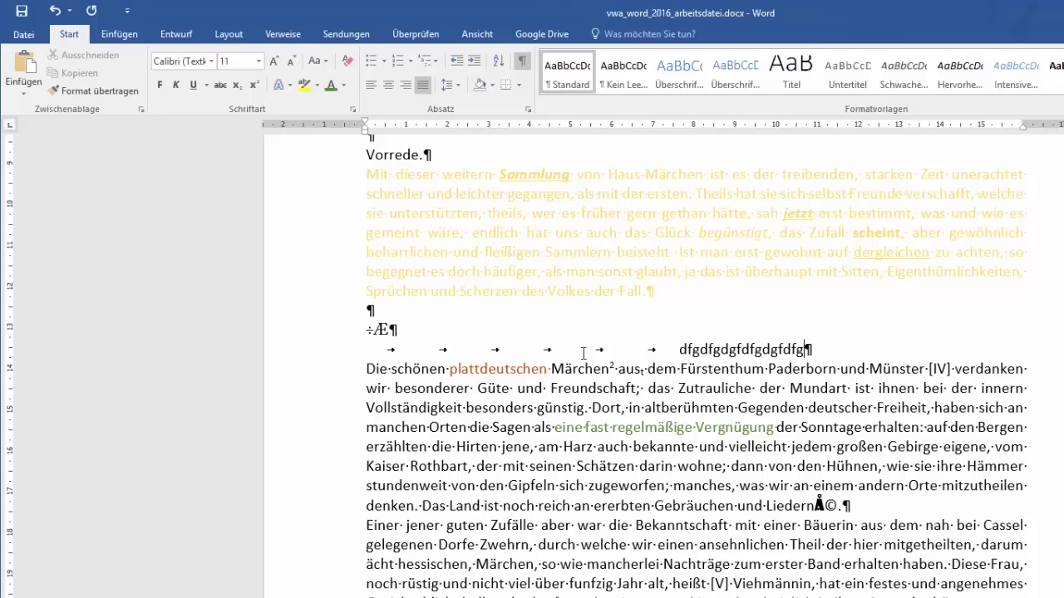
- Select the entire 'Die schönen plattdeutschen Märchen' paragraph and bring up its context menu
click(808, 352)
mouse_move(366, 368)
mouse_down()
mouse_move(832, 491)
mouse_move(817, 501)
mouse_up()
click(712, 414)
triple_click(711, 415)
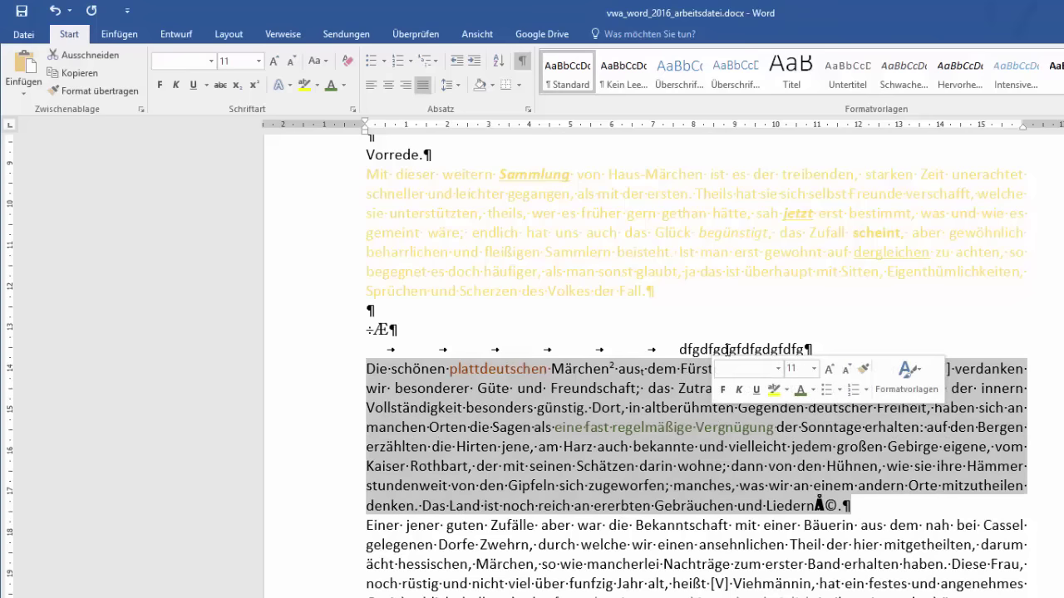
right_click(533, 411)
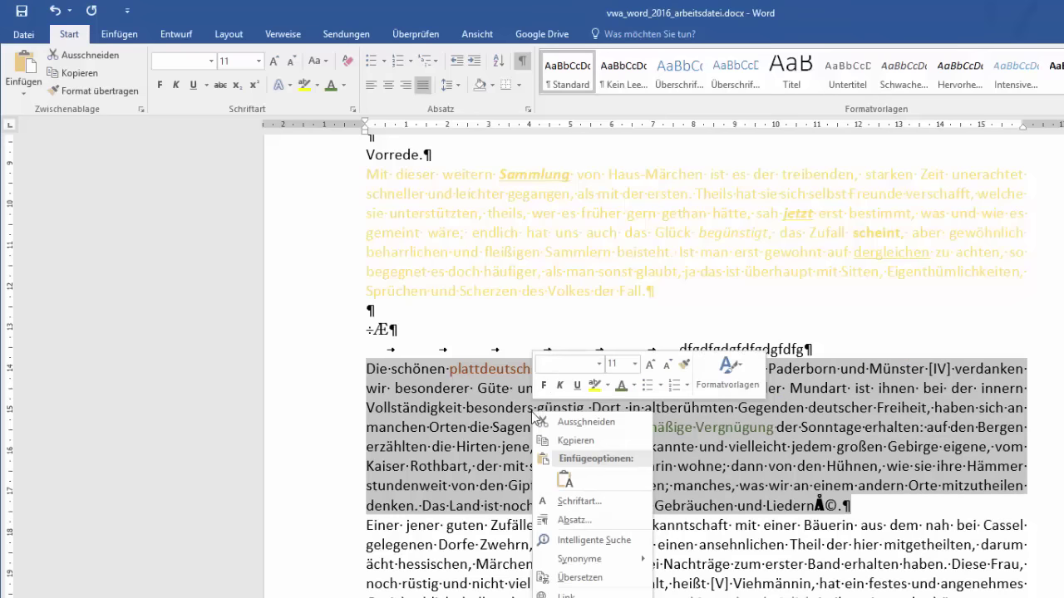
- In the Absatz dialog, give the Die schönen paragraph Vor 6 pt and Nach 12 pt spacing
click(592, 527)
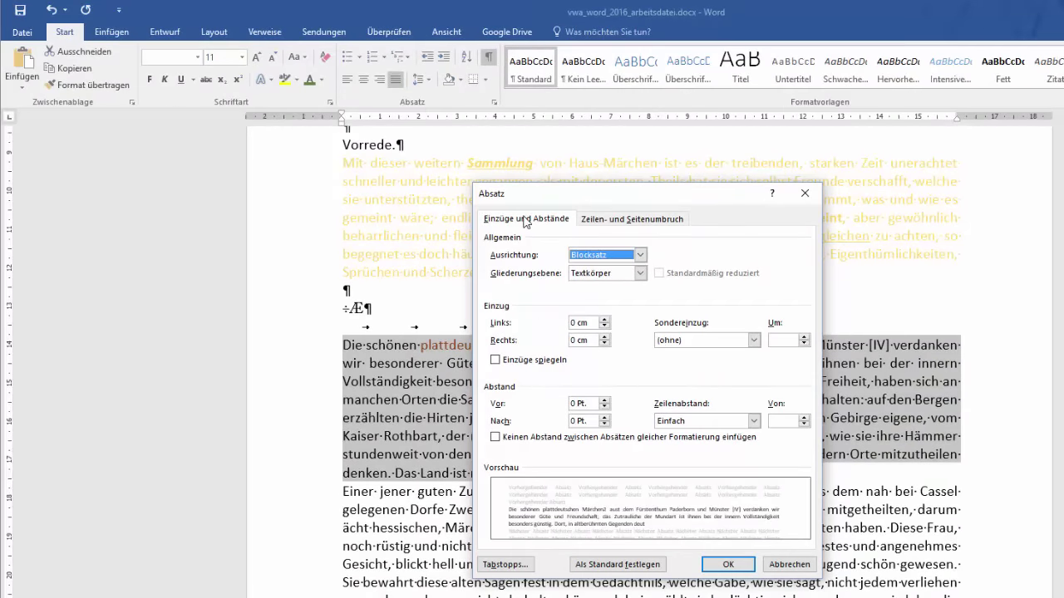
click(618, 218)
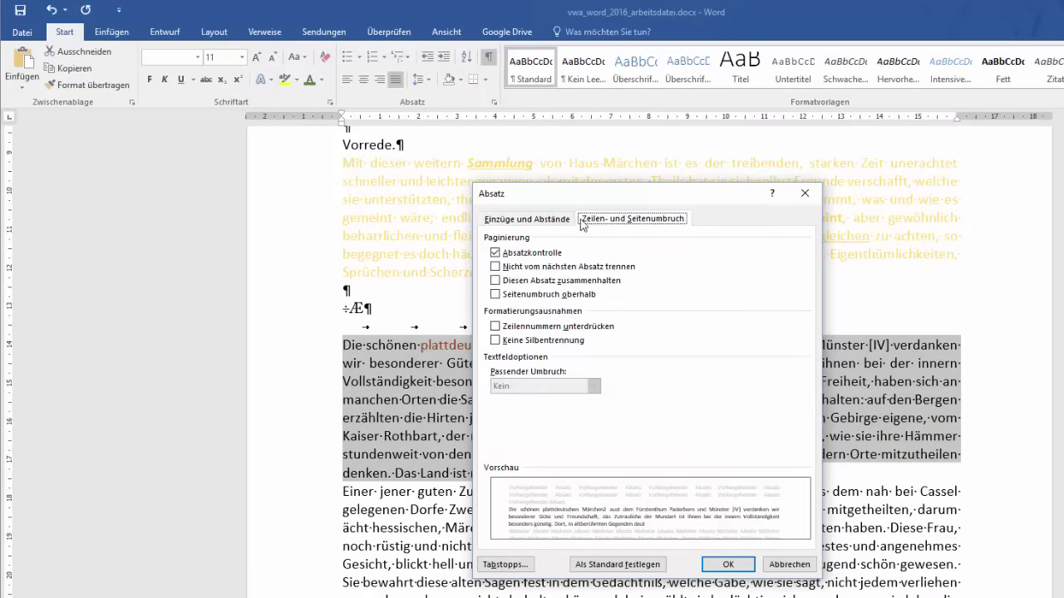
click(536, 219)
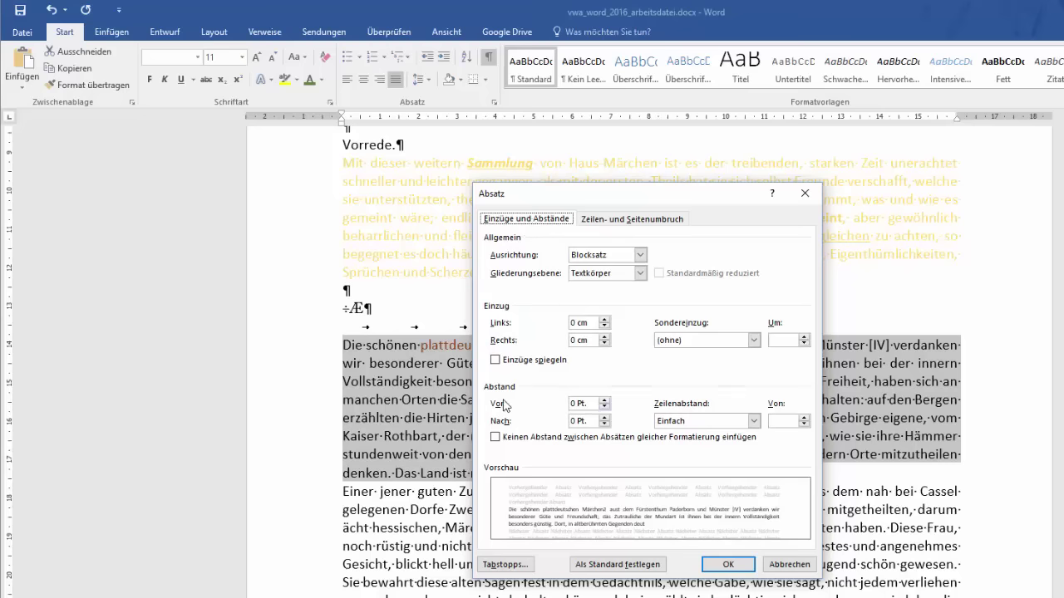
click(604, 400)
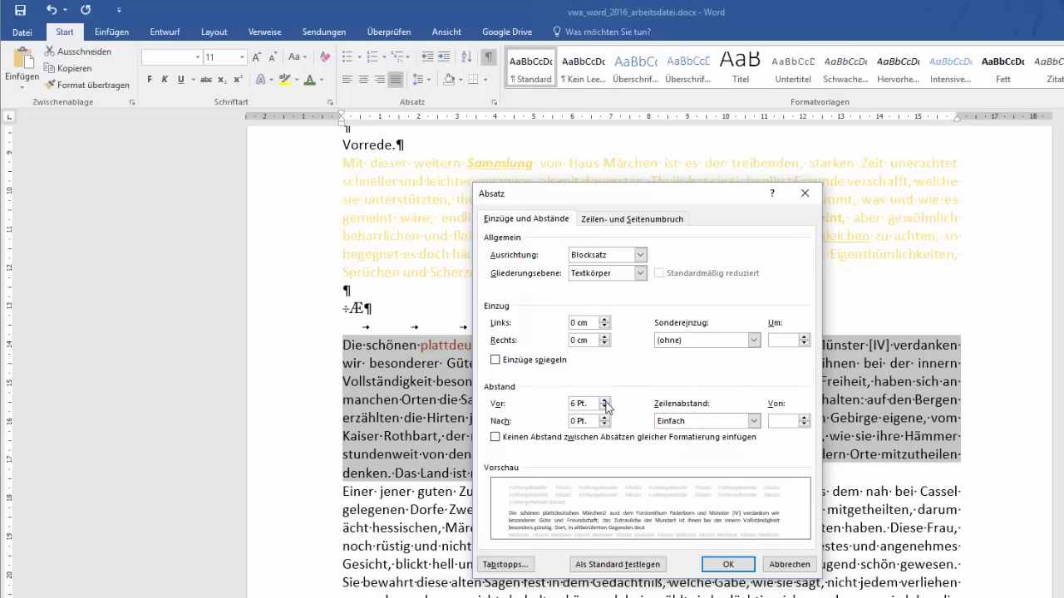
click(605, 419)
click(605, 418)
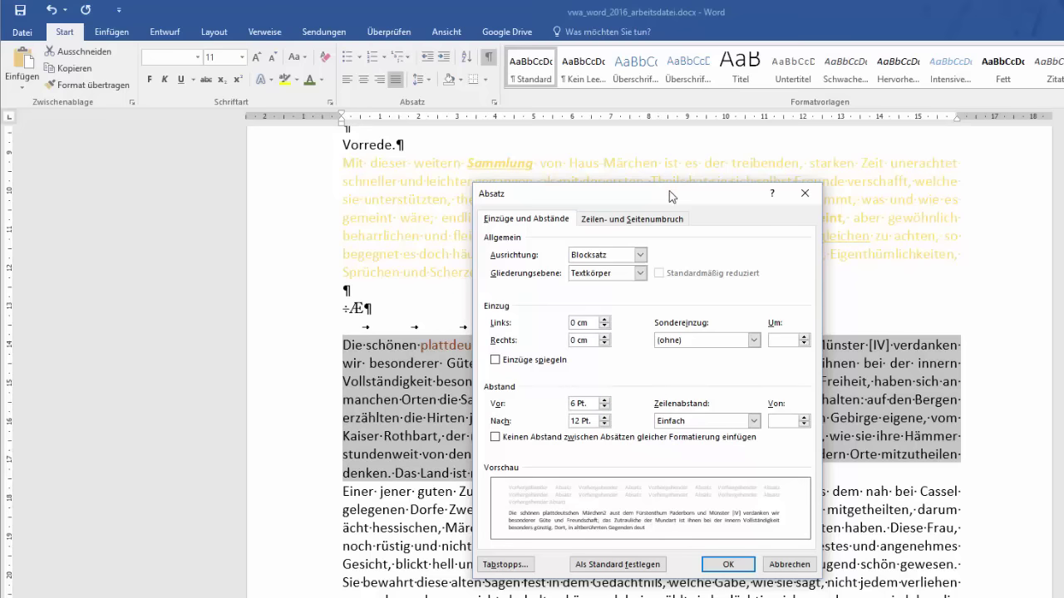
drag(671, 196, 959, 213)
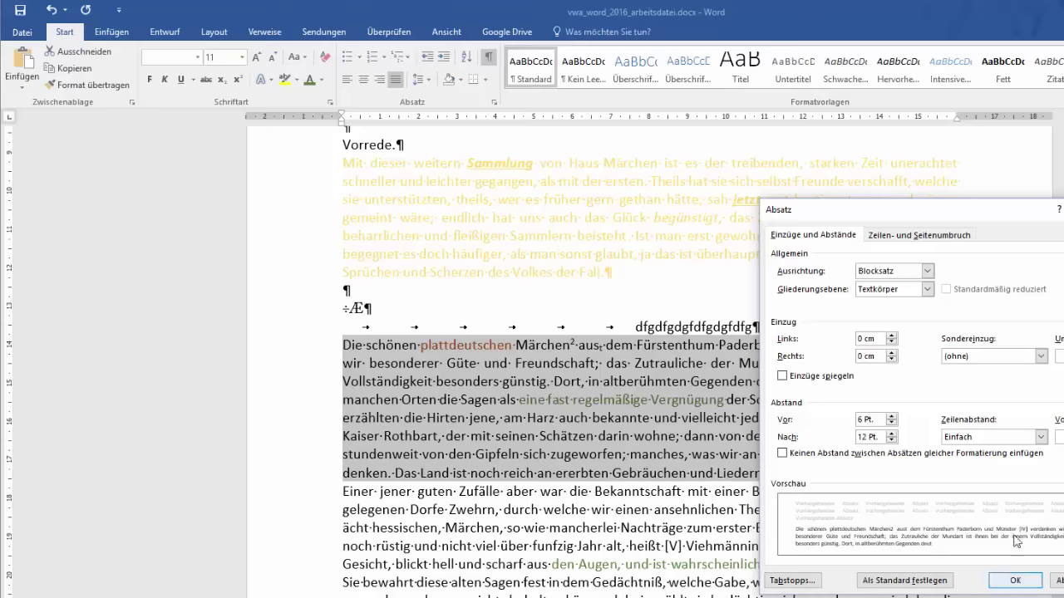
drag(942, 211, 1051, 215)
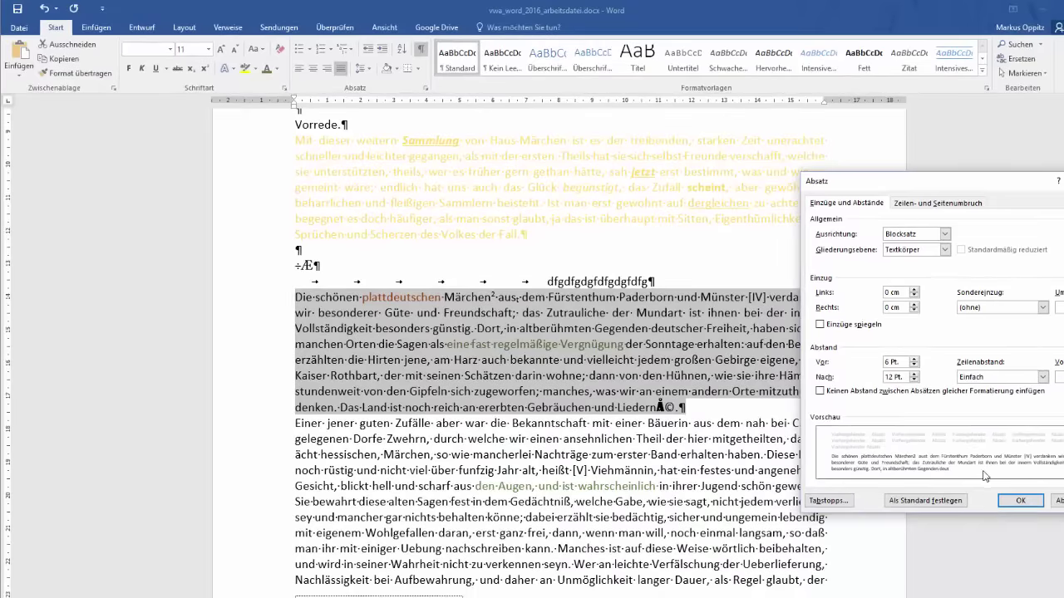
click(1008, 501)
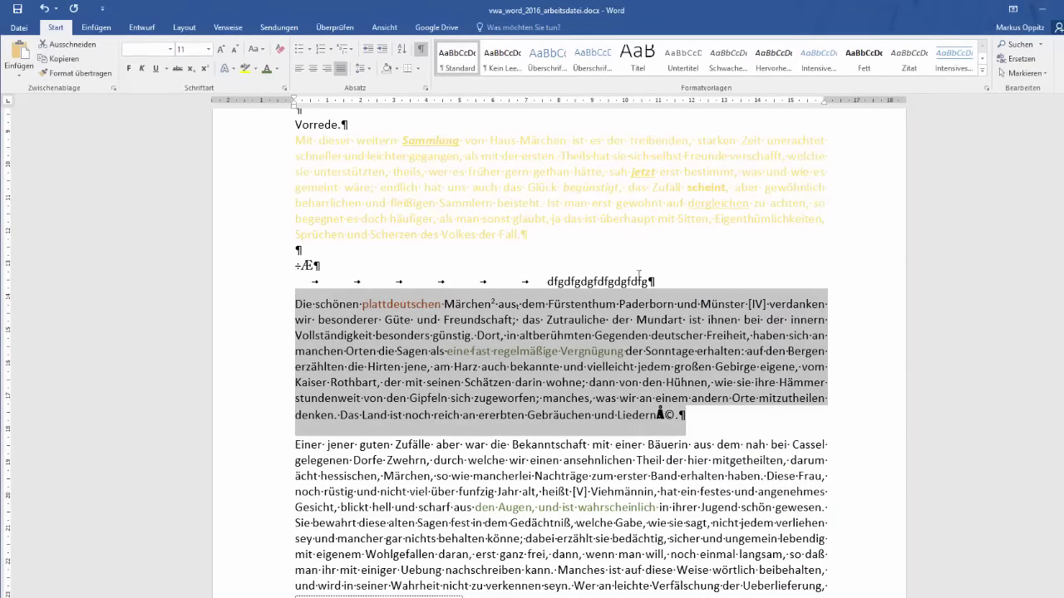
- Select the whole document and set all paragraphs to 6 pt before and 12 pt after in Absatz
click(610, 381)
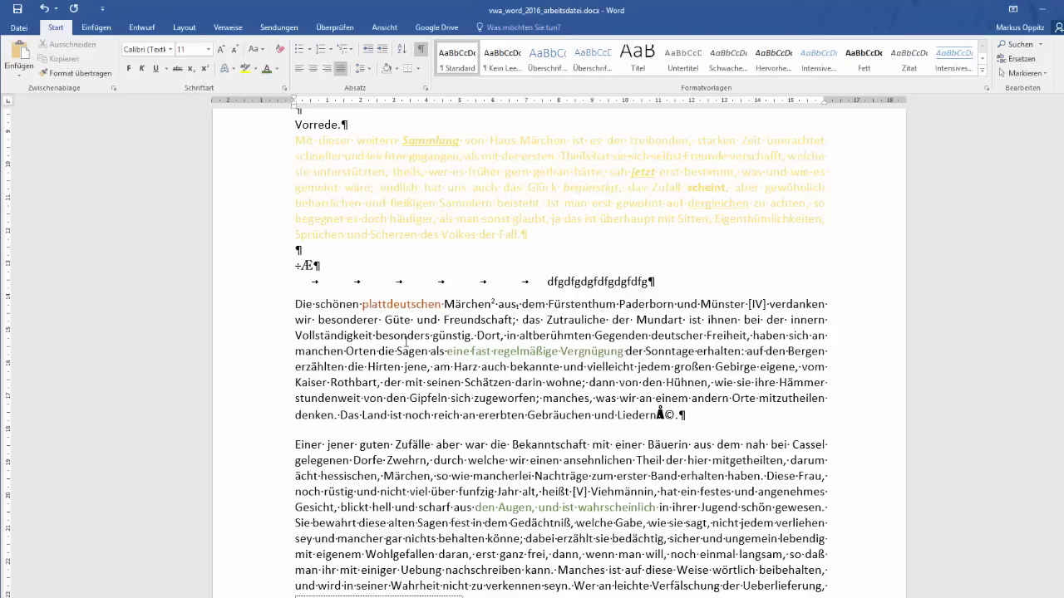
key(ctrl+a)
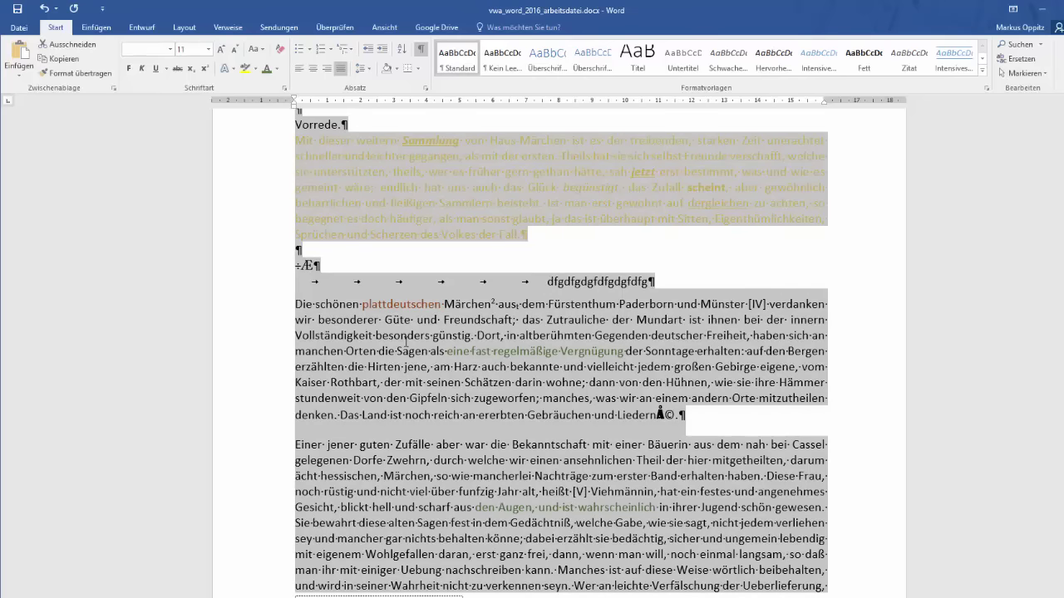
right_click(405, 342)
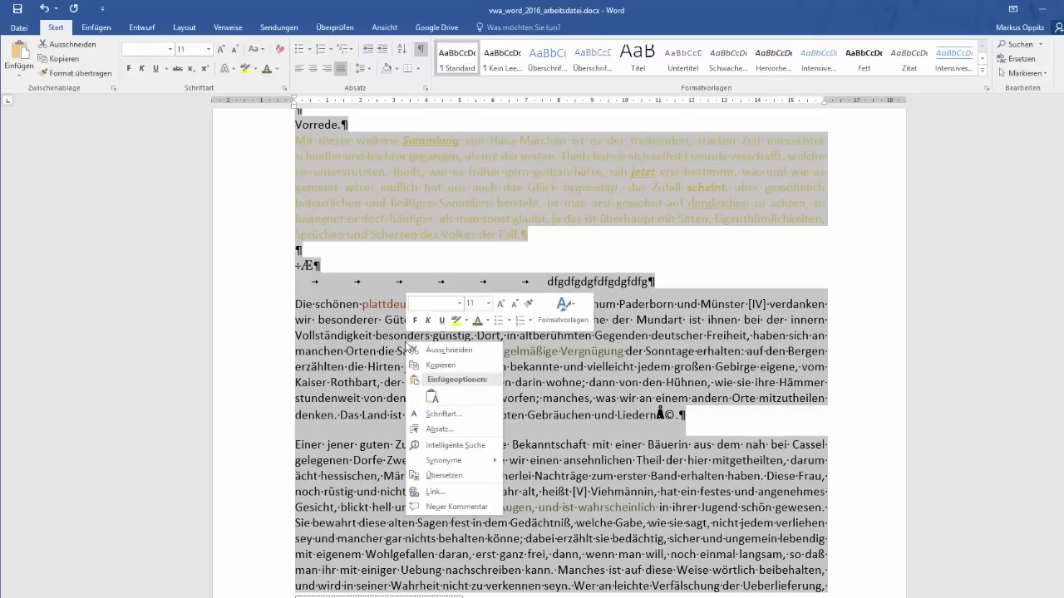
click(436, 434)
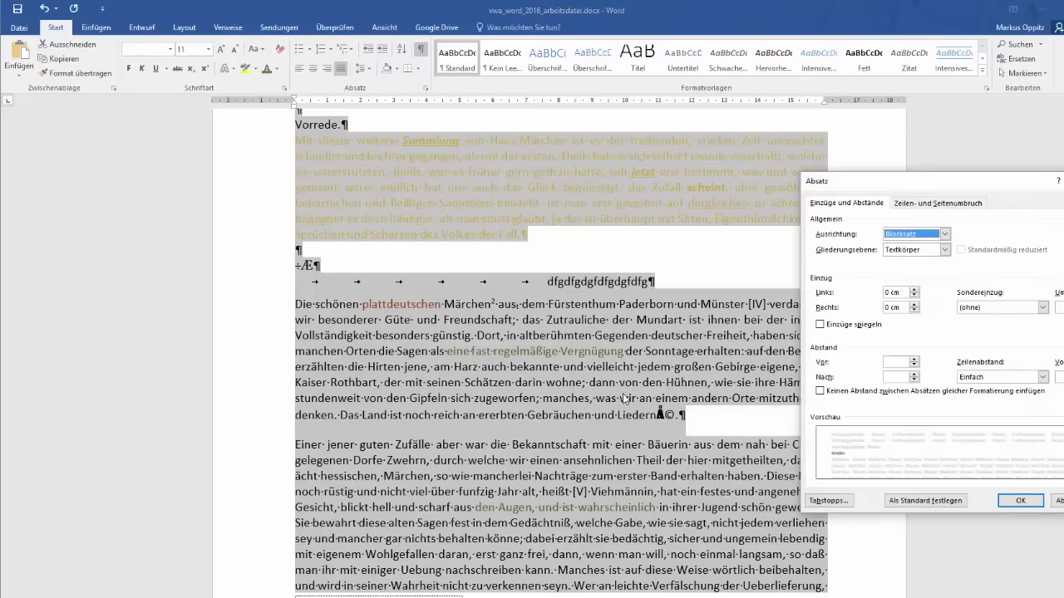
click(914, 362)
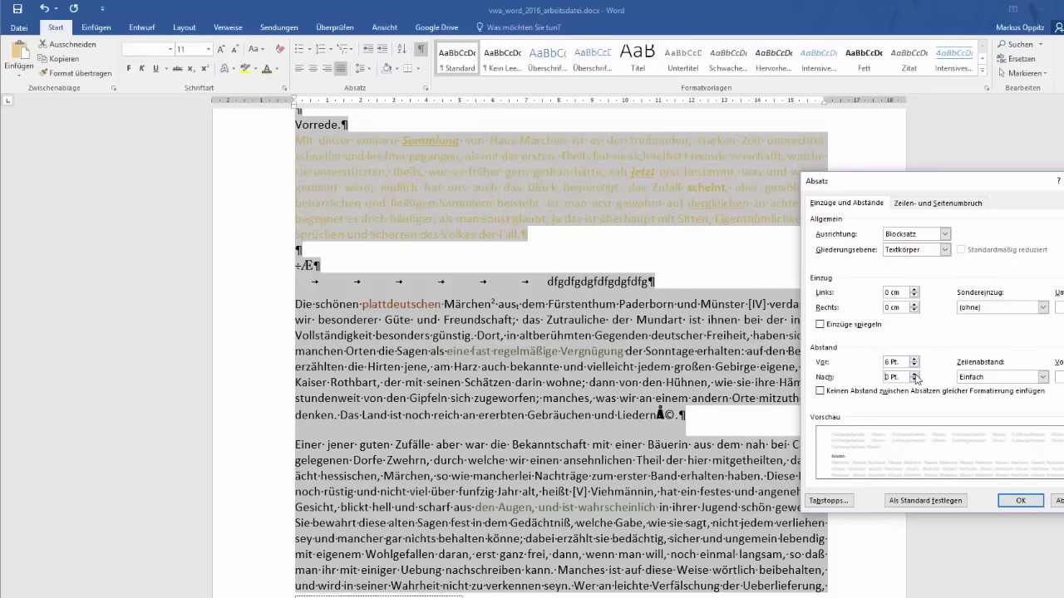
click(914, 375)
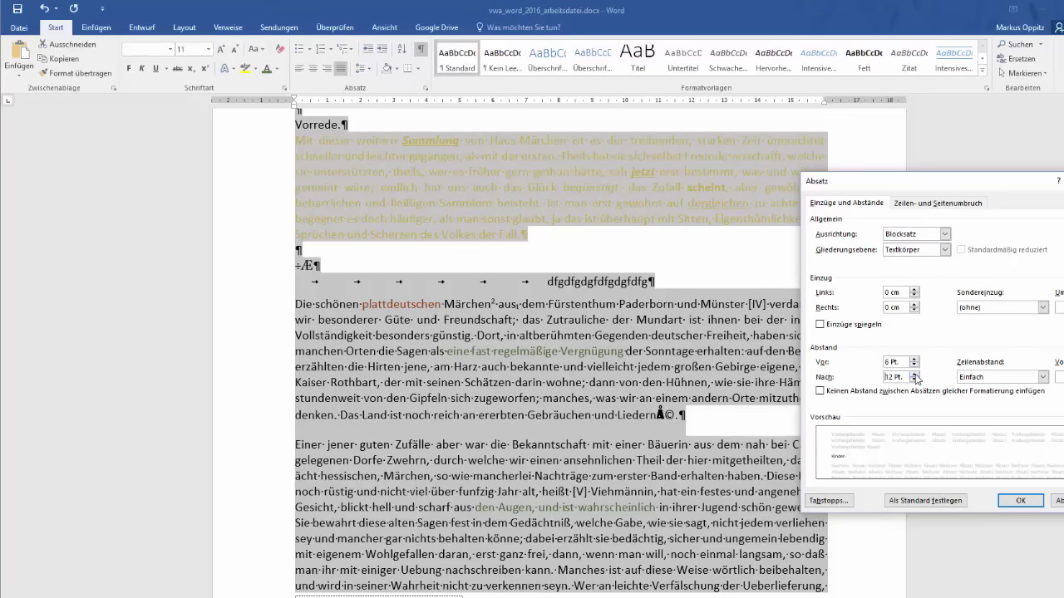
click(1005, 501)
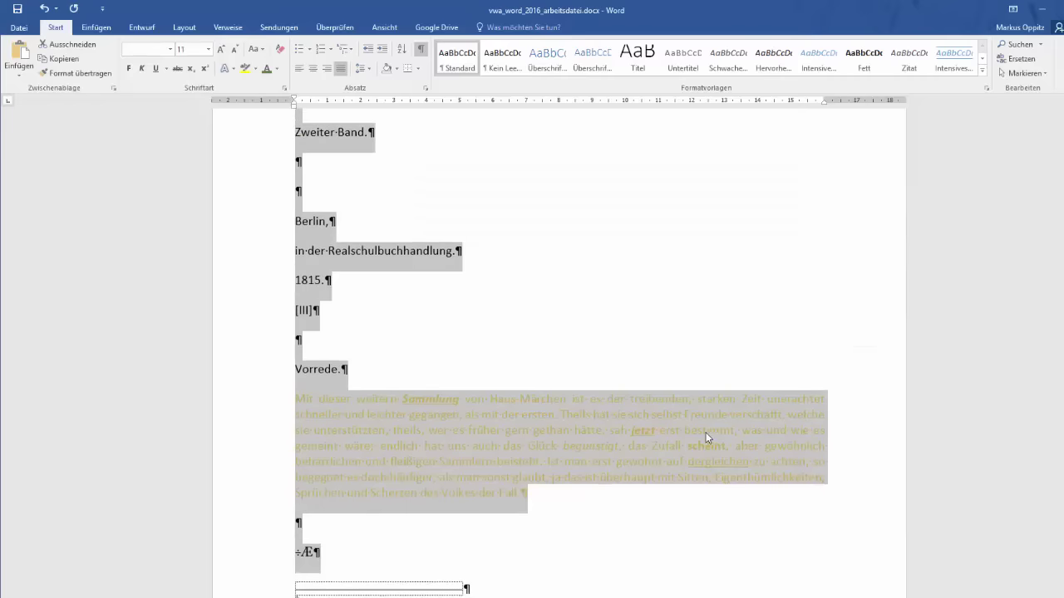
- Undo the document-wide and single-paragraph spacing changes, then deselect the text
scroll(706, 432, down, 5)
scroll(705, 432, down, 3)
scroll(706, 432, up, 15)
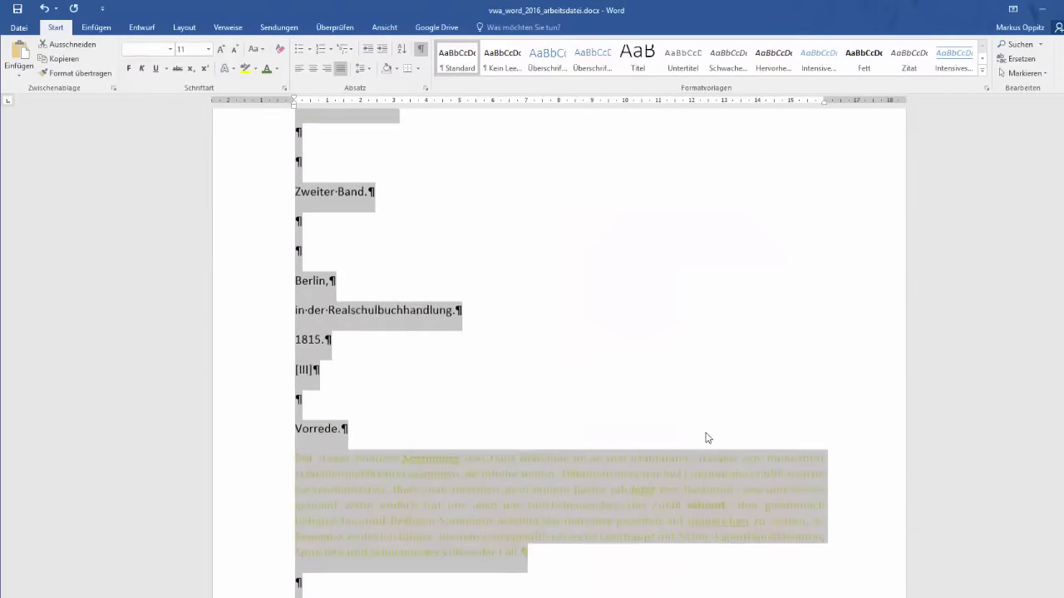
scroll(706, 438, down, 5)
scroll(706, 438, down, 3)
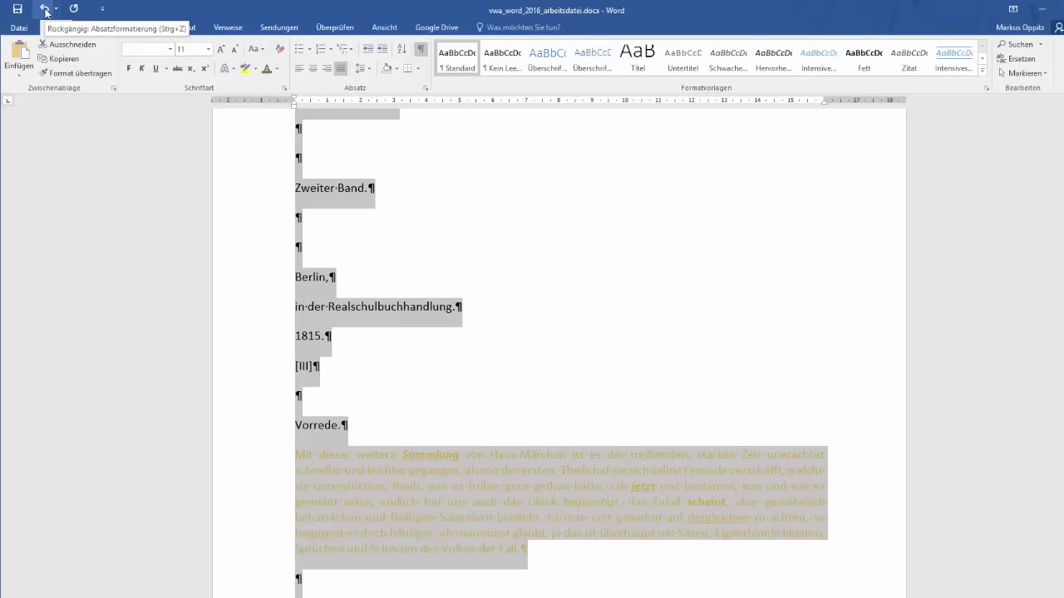
click(45, 12)
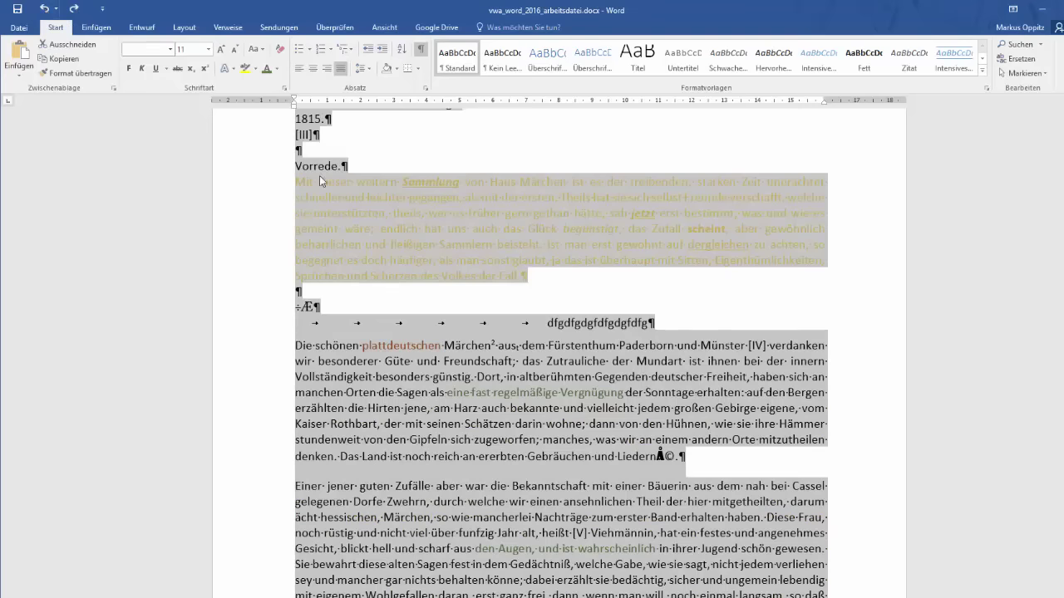
click(44, 12)
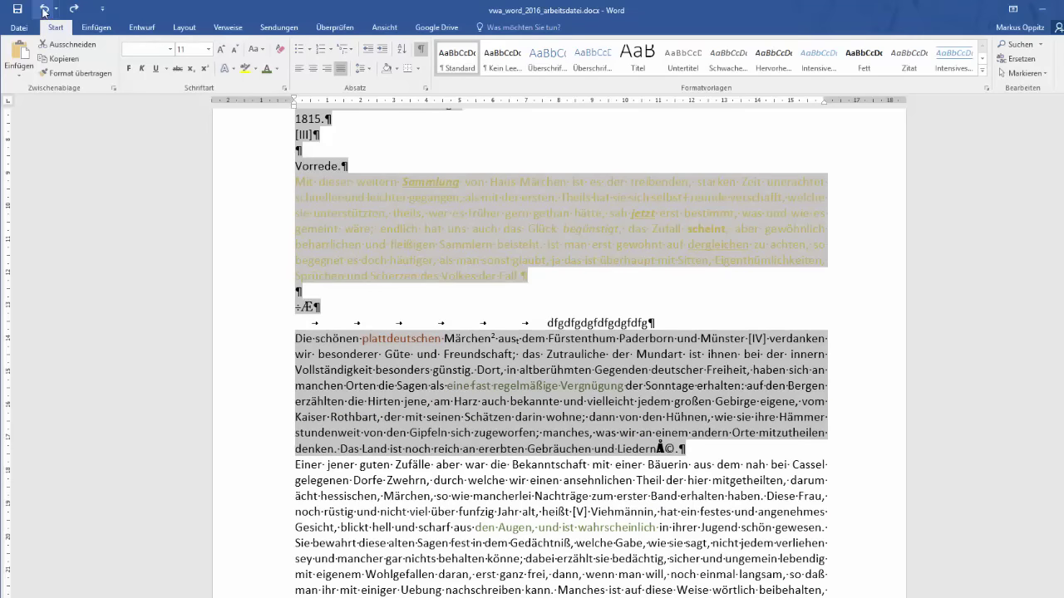
click(538, 464)
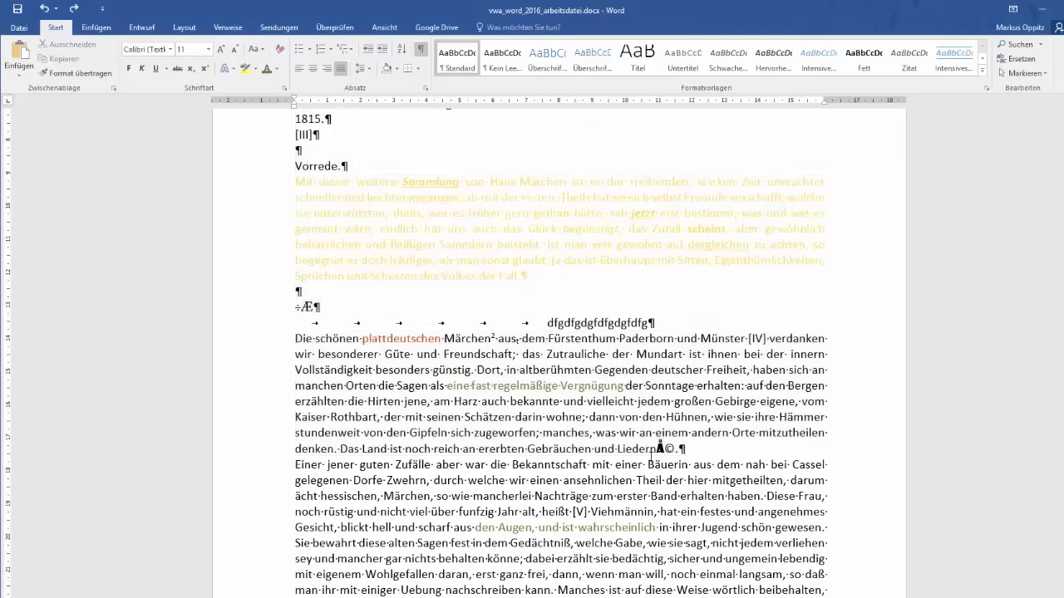